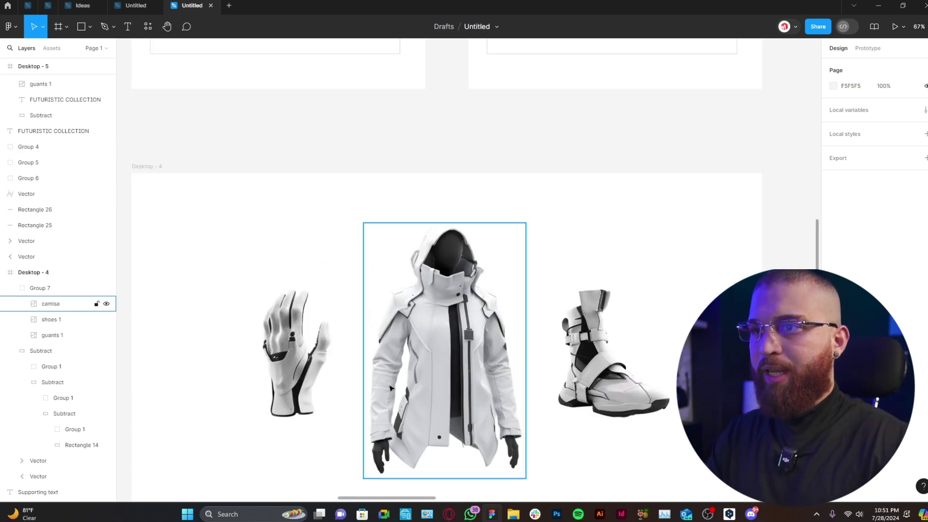
- Start a pen outline on the Desktop - 4 frame with a straight top edge and a shallow notch centred above the jacket
{"action": "scroll", "coordinate": [475, 311], "scroll_direction": "up", "scroll_amount": 5}
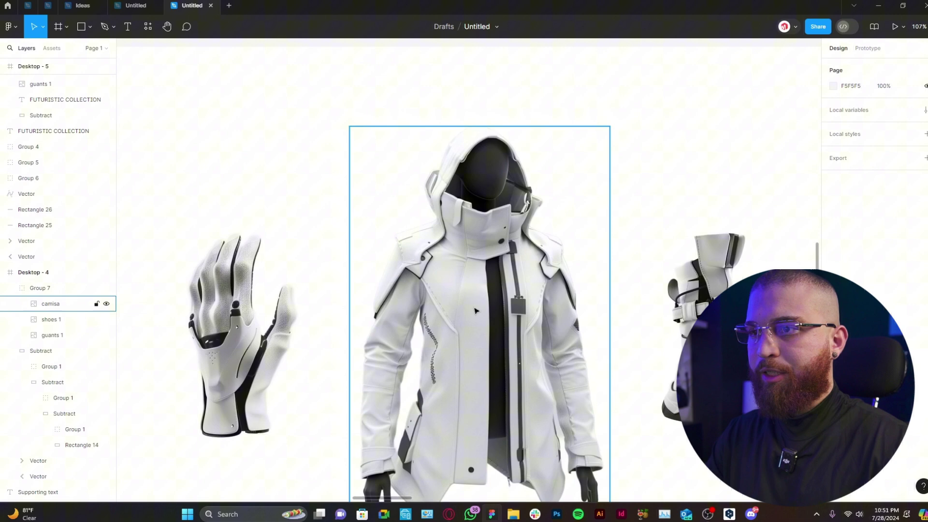
{"action": "scroll", "coordinate": [487, 269], "scroll_direction": "down", "scroll_amount": 1}
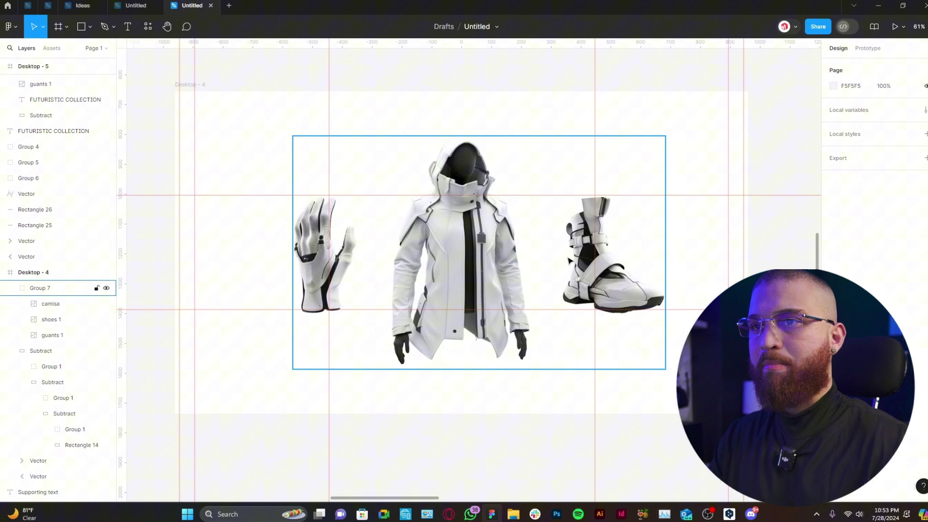
{"action": "key", "text": "p"}
{"action": "left_click", "coordinate": [195, 99]}
{"action": "left_click", "coordinate": [329, 99]}
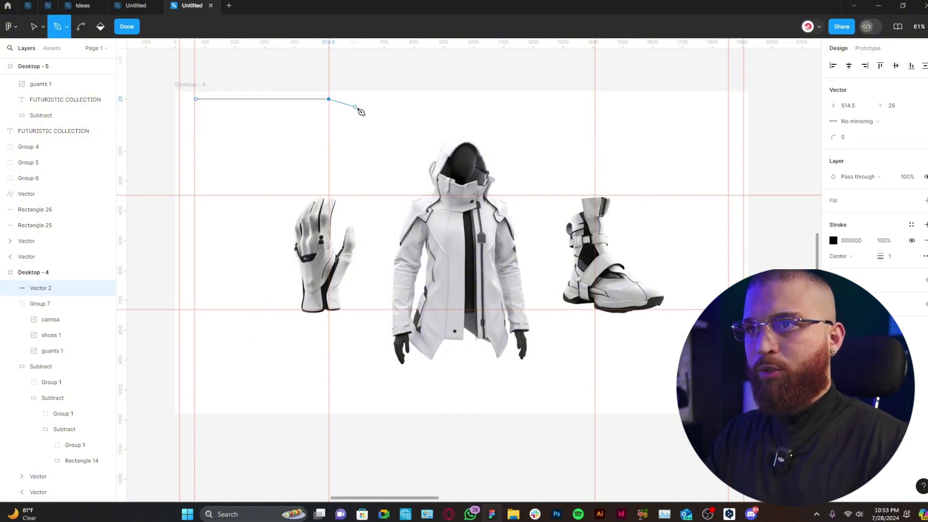
{"action": "left_click", "coordinate": [361, 109]}
{"action": "left_click", "coordinate": [562, 112]}
{"action": "left_click", "coordinate": [594, 99]}
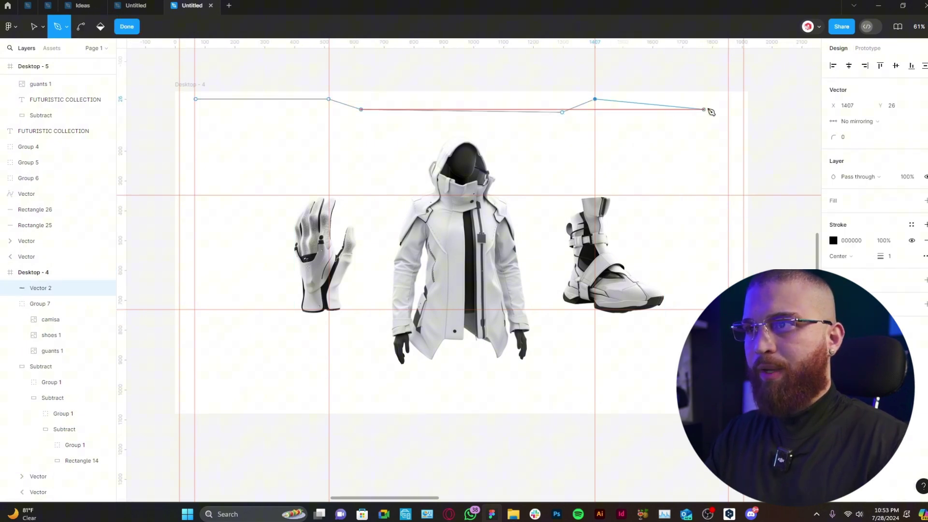
{"action": "left_click", "coordinate": [727, 100]}
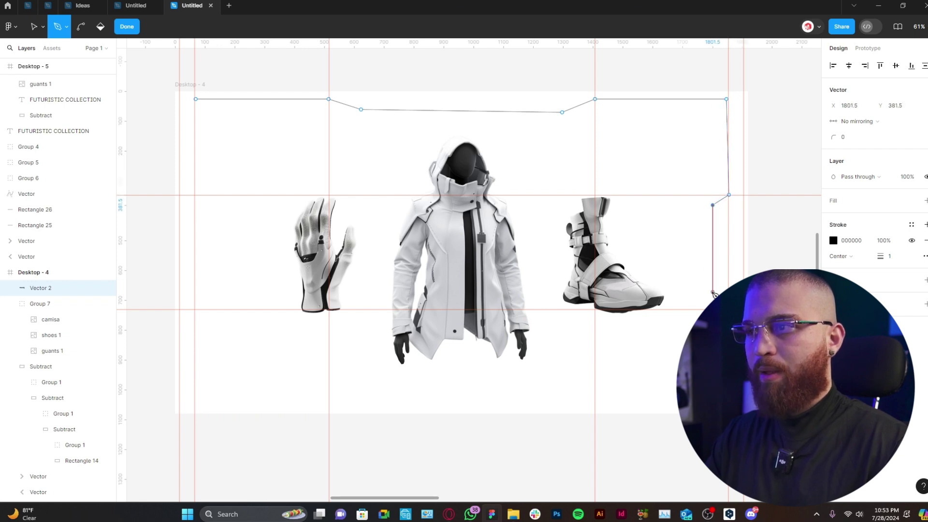
- Continue the outline down the right side and along the bottom, notch the left side at the guides, and close it
{"action": "left_click", "coordinate": [728, 403]}
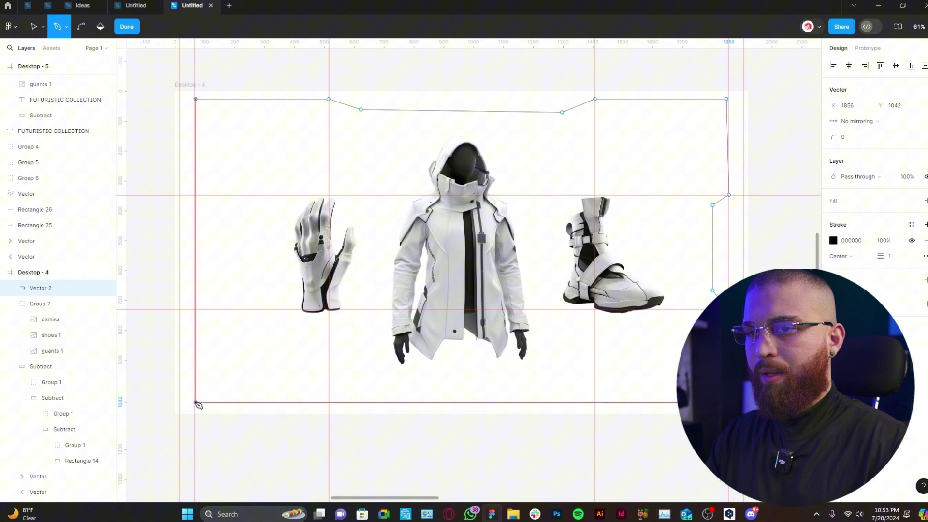
{"action": "left_click", "coordinate": [195, 405]}
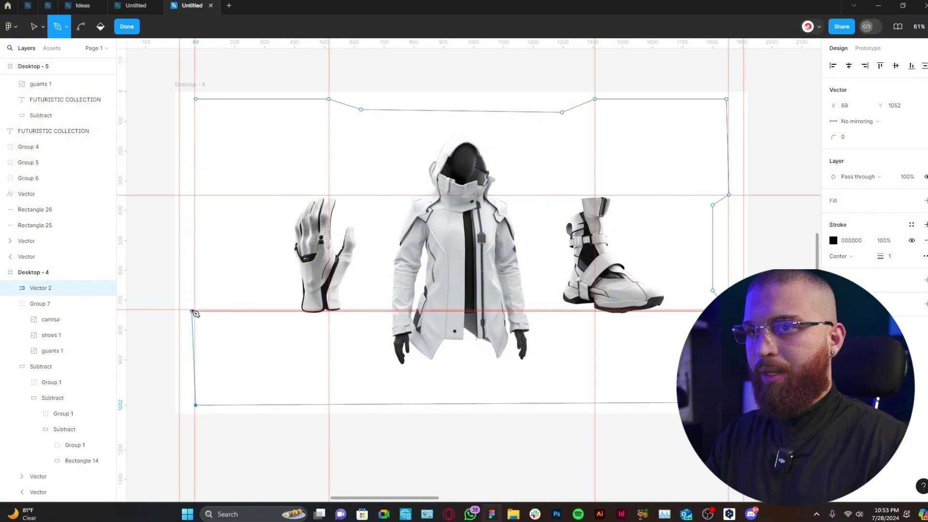
{"action": "left_click", "coordinate": [195, 311]}
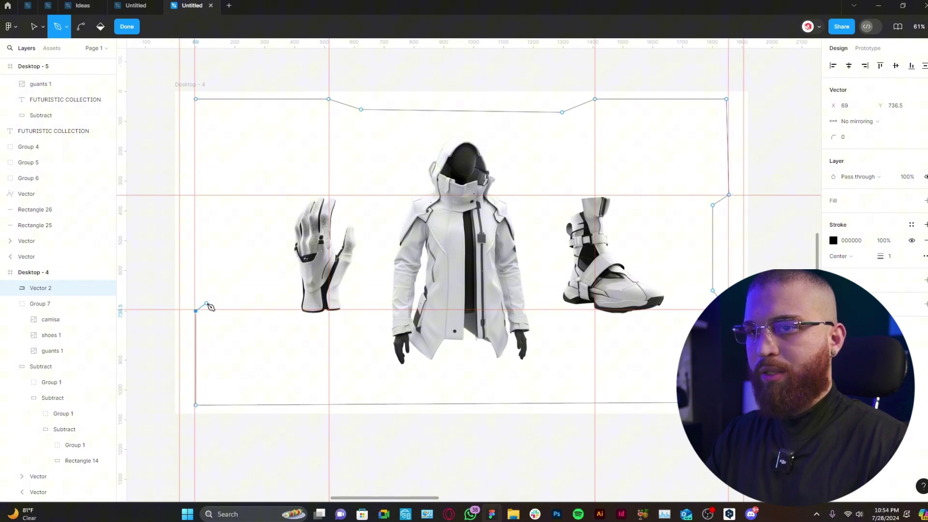
{"action": "left_click", "coordinate": [211, 299]}
{"action": "left_click", "coordinate": [211, 205]}
{"action": "left_click", "coordinate": [195, 195]}
{"action": "left_click", "coordinate": [196, 99]}
{"action": "left_click", "coordinate": [126, 27]}
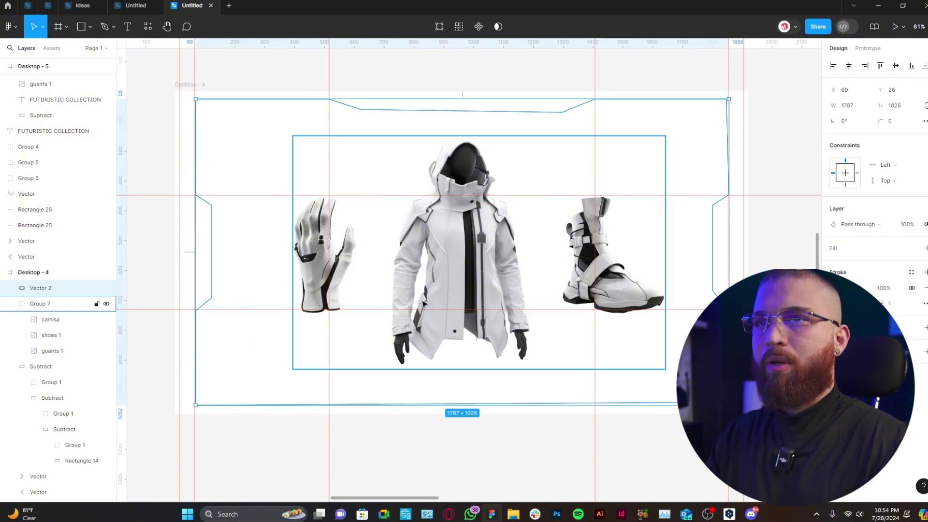
- Give the notched outline a solid black 000000 fill
{"action": "scroll", "coordinate": [424, 304], "scroll_direction": "down", "scroll_amount": 3}
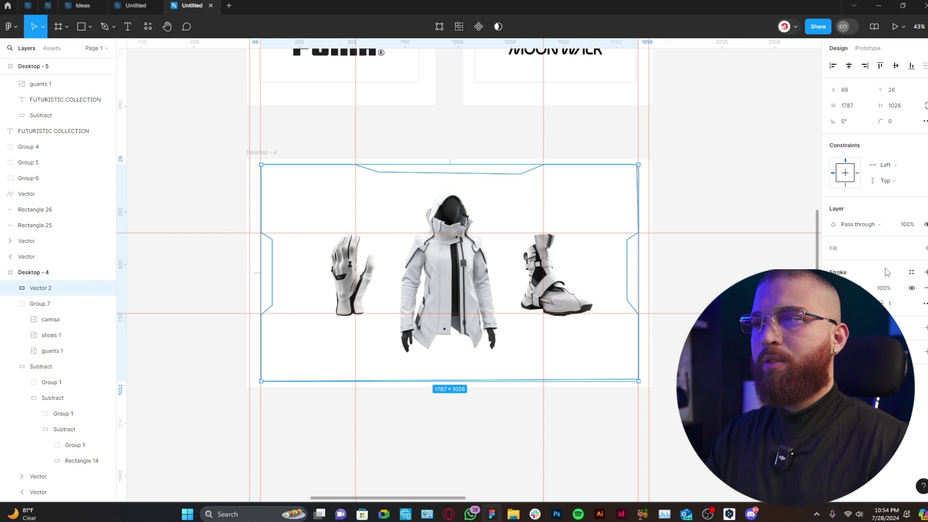
{"action": "left_click", "coordinate": [925, 248]}
{"action": "left_click", "coordinate": [833, 264]}
{"action": "left_click_drag", "start_coordinate": [783, 305], "coordinate": [744, 372]}
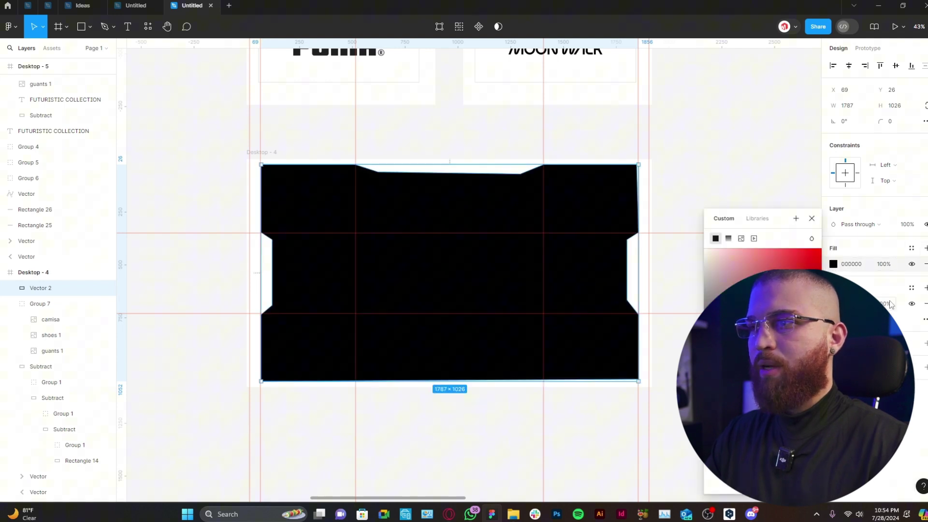
{"action": "left_click", "coordinate": [679, 260]}
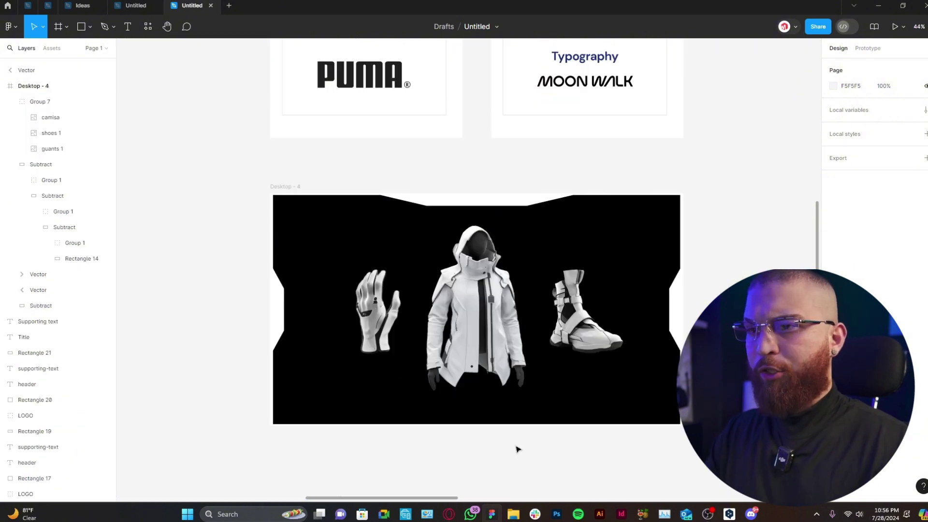
- Set the notched panel's fill to white and the Desktop - 4 frame's fill to black
{"action": "left_click", "coordinate": [668, 212]}
{"action": "scroll", "coordinate": [509, 229], "scroll_direction": "up", "scroll_amount": 2}
{"action": "left_click", "coordinate": [833, 280]}
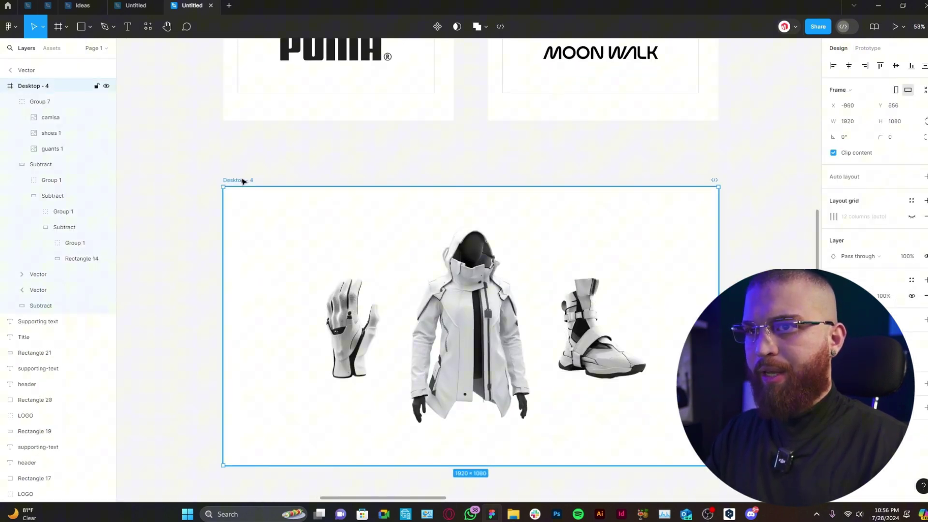
{"action": "left_click", "coordinate": [833, 295]}
{"action": "left_click_drag", "start_coordinate": [792, 280], "coordinate": [706, 371]}
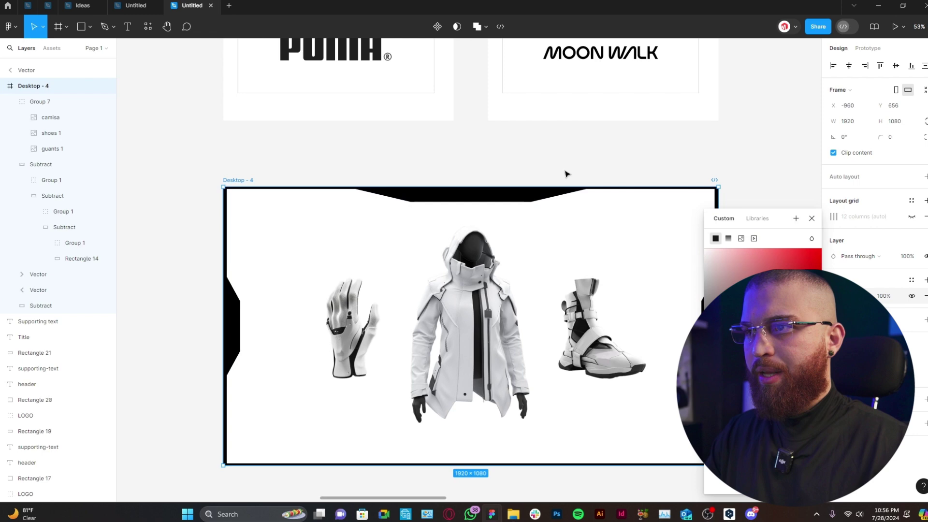
{"action": "left_click", "coordinate": [580, 156]}
{"action": "scroll", "coordinate": [356, 261], "scroll_direction": "down", "scroll_amount": 2}
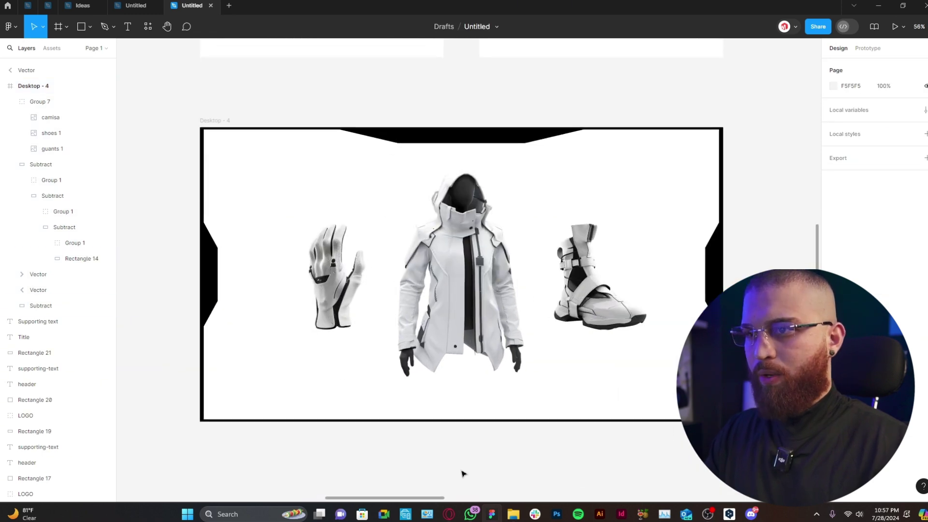
- Draw a circle about 520 × 520 over the glove in the Desktop - 4 frame
{"action": "scroll", "coordinate": [456, 493], "scroll_direction": "up", "scroll_amount": 1}
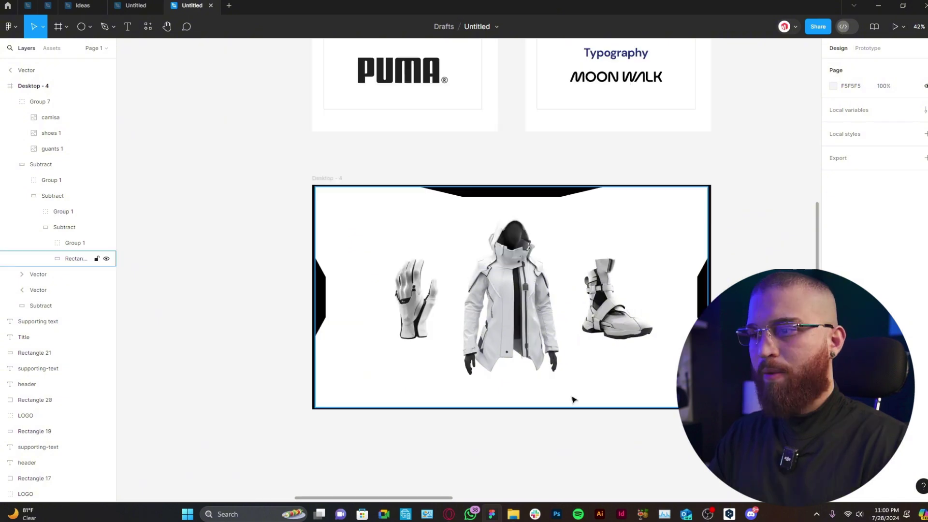
{"action": "scroll", "coordinate": [603, 410], "scroll_direction": "up", "scroll_amount": 3}
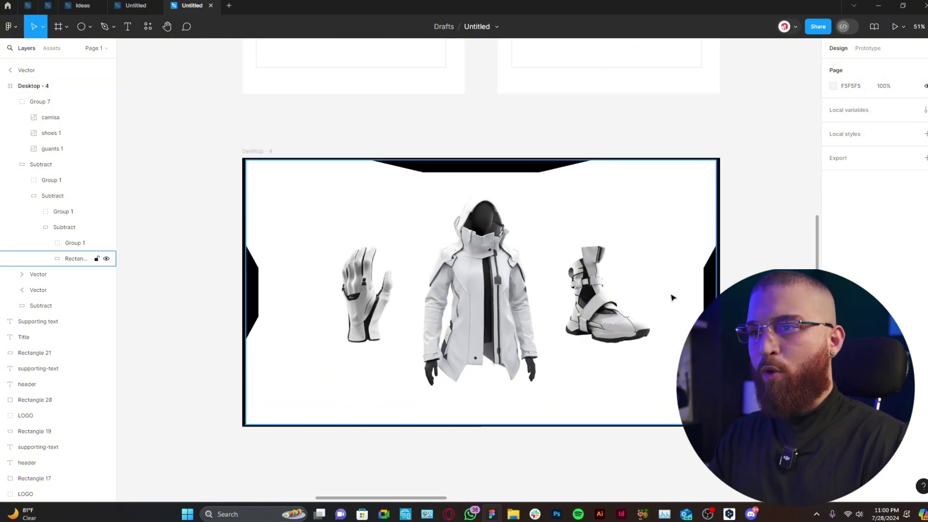
{"action": "scroll", "coordinate": [519, 295], "scroll_direction": "up", "scroll_amount": 1}
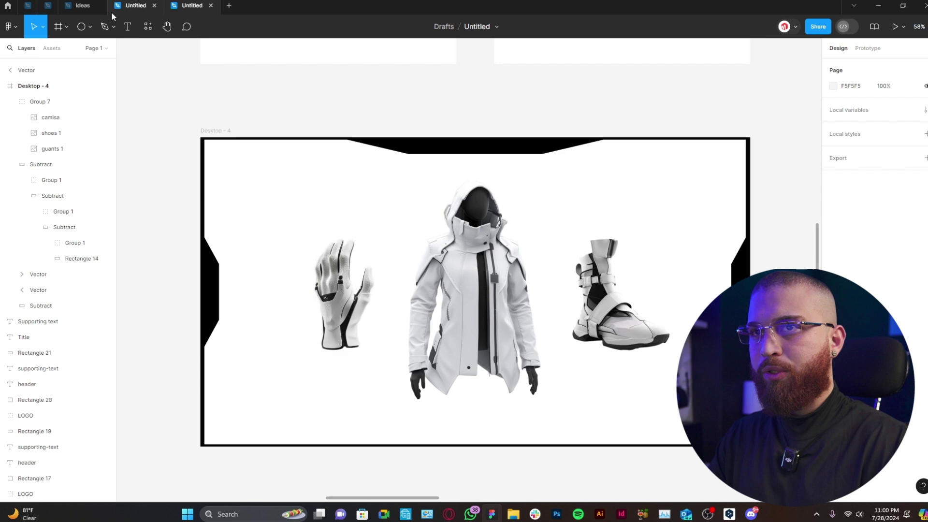
{"action": "left_click", "coordinate": [81, 26]}
{"action": "scroll", "coordinate": [363, 274], "scroll_direction": "up", "scroll_amount": 3}
{"action": "left_click_drag", "start_coordinate": [252, 203], "coordinate": [344, 317]}
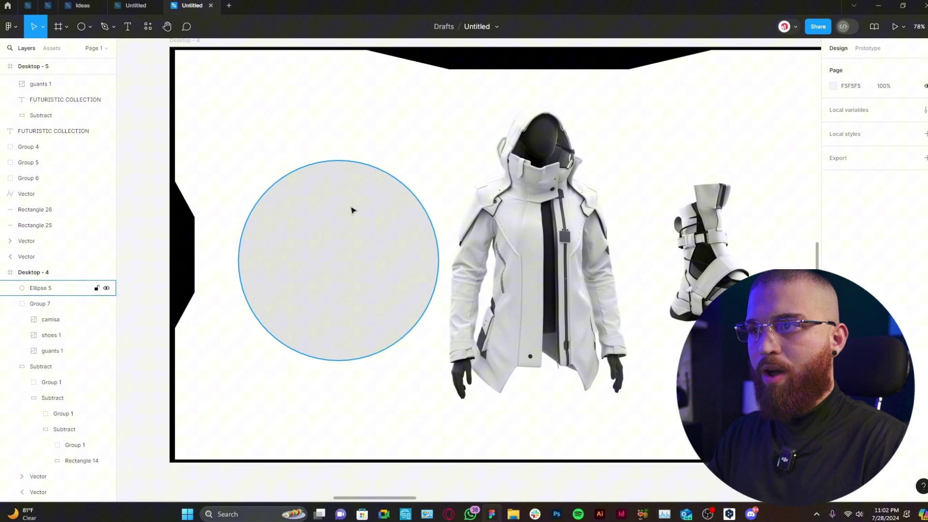
- Give the circle a white FFFFFF fill at 30% opacity and a background blur effect
{"action": "left_click", "coordinate": [358, 217]}
{"action": "left_click", "coordinate": [833, 264]}
{"action": "left_click_drag", "start_coordinate": [763, 302], "coordinate": [608, 171]}
{"action": "left_click", "coordinate": [833, 327]}
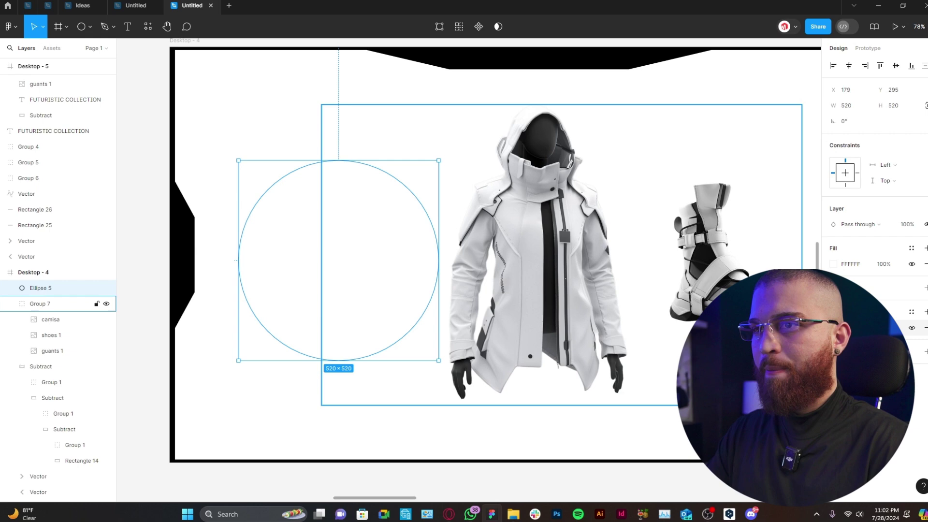
{"action": "left_click", "coordinate": [884, 266]}
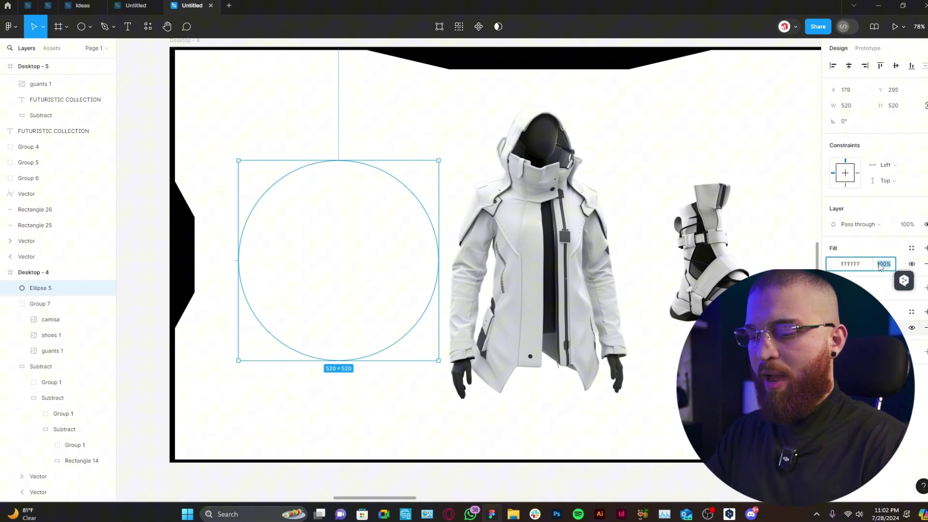
{"action": "type", "text": "30"}
{"action": "key", "text": "Return"}
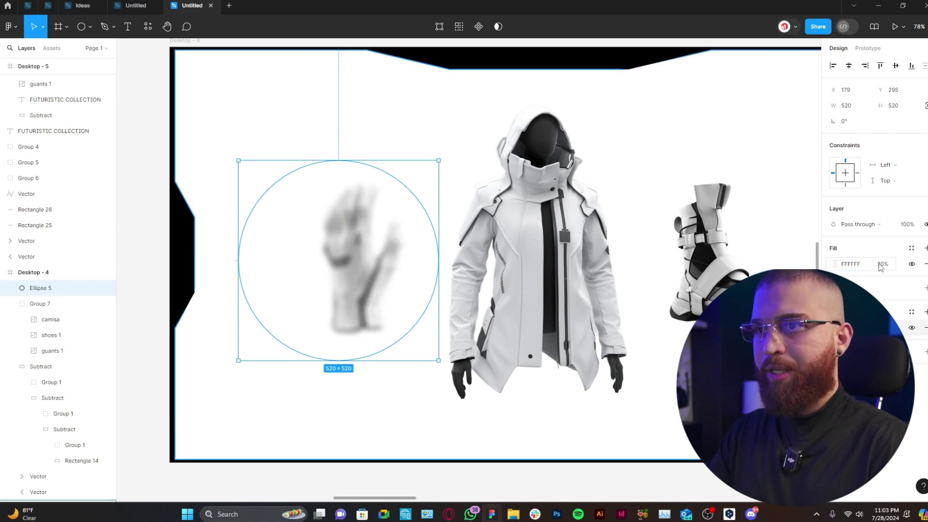
- Move the circle to about X 225, Y 312 so it surrounds the glove, and deselect it
{"action": "left_click_drag", "start_coordinate": [317, 240], "coordinate": [321, 272]}
{"action": "scroll", "coordinate": [368, 328], "scroll_direction": "down", "scroll_amount": 3}
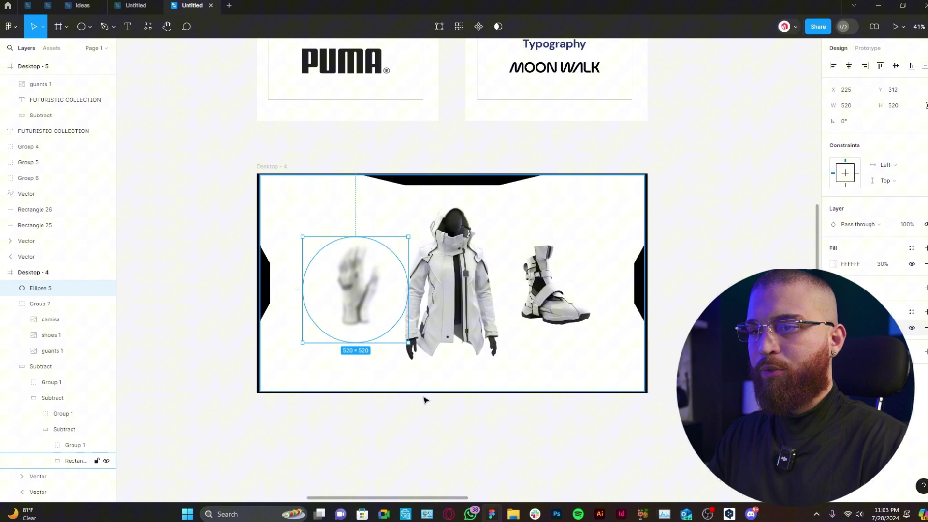
{"action": "left_click", "coordinate": [433, 415]}
{"action": "scroll", "coordinate": [441, 433], "scroll_direction": "down", "scroll_amount": 3}
- Draw a rectangle about 106 × 34 at the guide intersection in the frame's upper-left corner, at X 65, Y 26
{"action": "scroll", "coordinate": [396, 470], "scroll_direction": "up", "scroll_amount": 3}
{"action": "scroll", "coordinate": [574, 443], "scroll_direction": "up", "scroll_amount": 1}
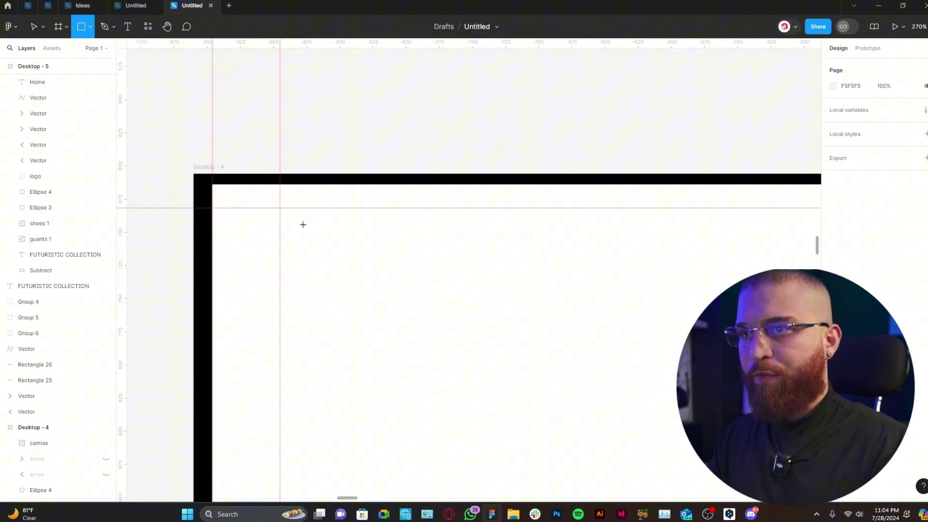
{"action": "mouse_move", "coordinate": [281, 211]}
{"action": "left_mouse_down"}
{"action": "mouse_move", "coordinate": [420, 255]}
{"action": "mouse_move", "coordinate": [390, 236]}
{"action": "left_mouse_up"}
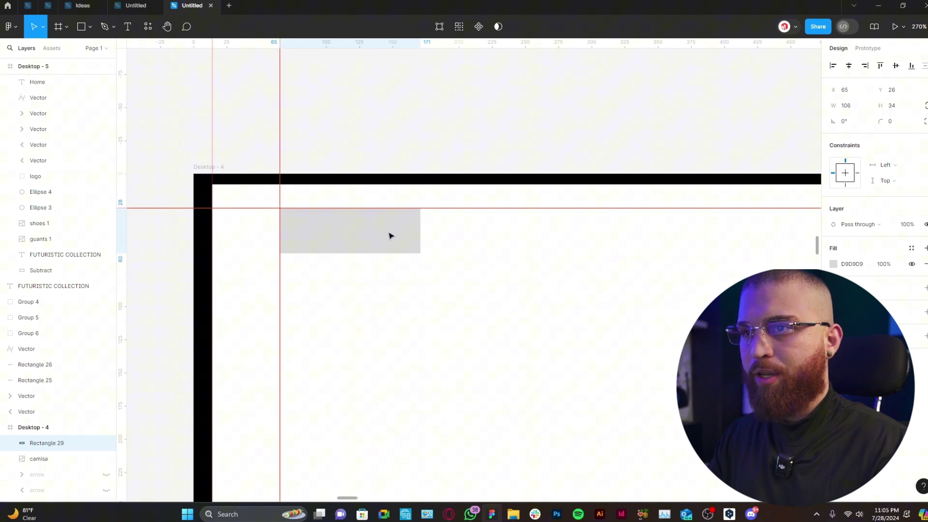
{"action": "scroll", "coordinate": [309, 181], "scroll_direction": "up", "scroll_amount": 2}
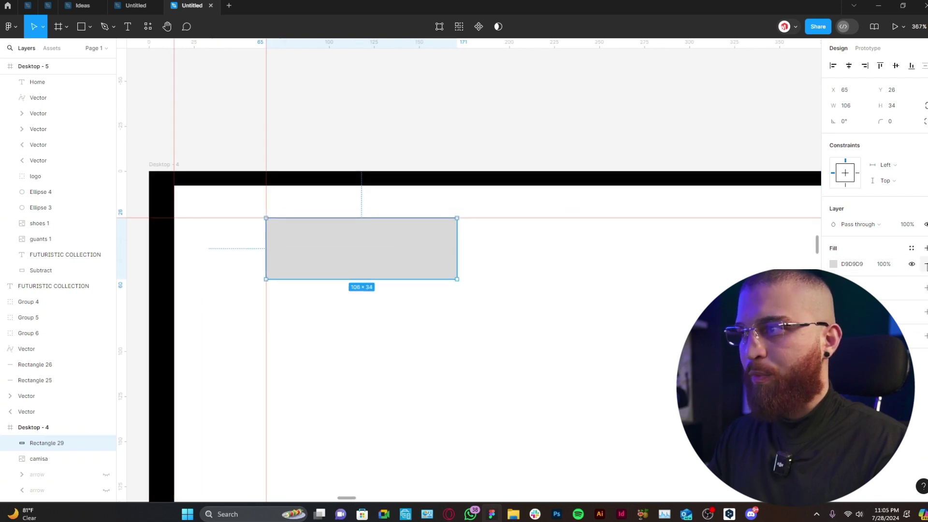
- Remove the small rectangle's fill and add a black stroke of 1
{"action": "left_click", "coordinate": [926, 264]}
{"action": "left_click", "coordinate": [926, 272]}
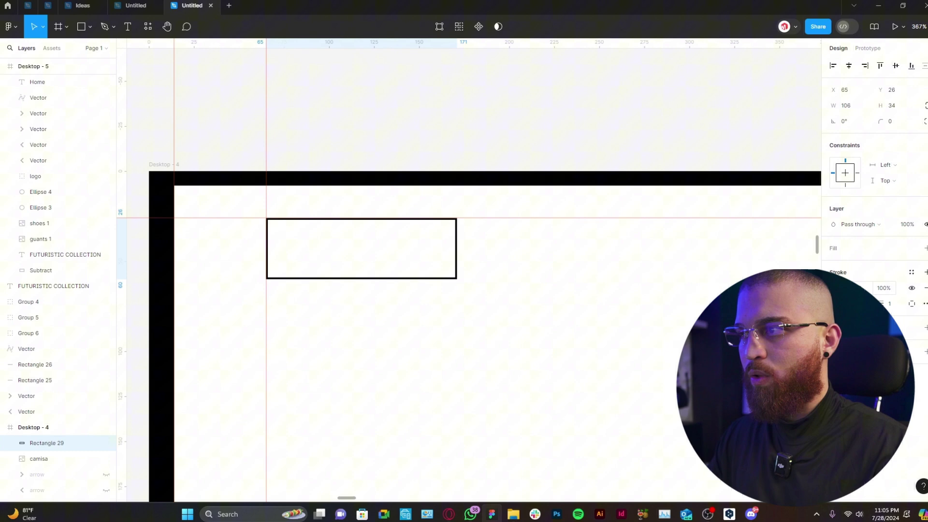
{"action": "left_click", "coordinate": [836, 288]}
{"action": "mouse_move", "coordinate": [792, 329]}
{"action": "left_mouse_down"}
{"action": "mouse_move", "coordinate": [802, 338]}
{"action": "mouse_move", "coordinate": [631, 418]}
{"action": "left_mouse_up"}
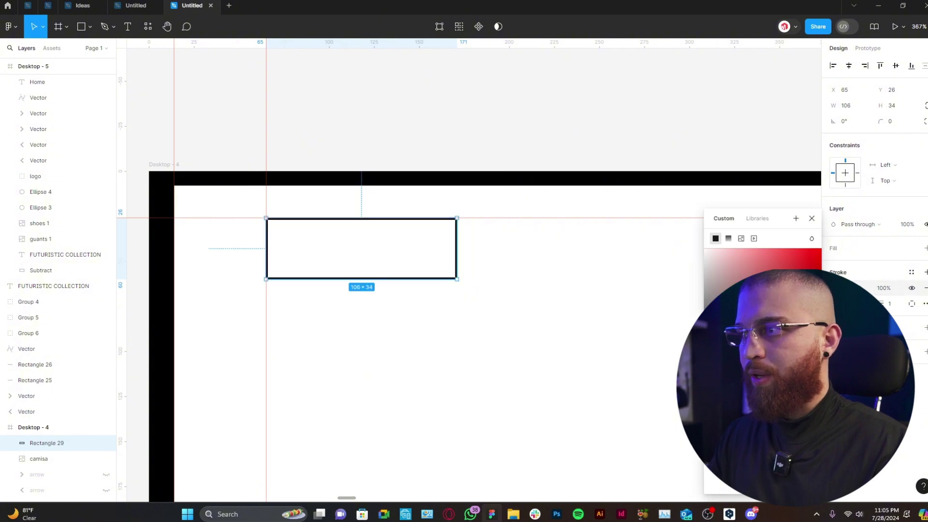
- Set the small rectangle's corner radius to 35 and deselect it
{"action": "left_click", "coordinate": [892, 121]}
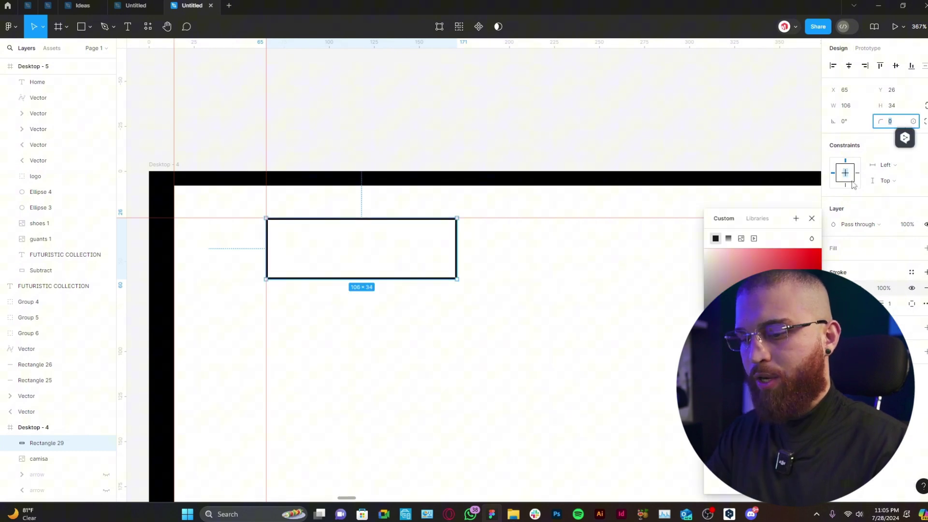
{"action": "type", "text": "35"}
{"action": "key", "text": "Return"}
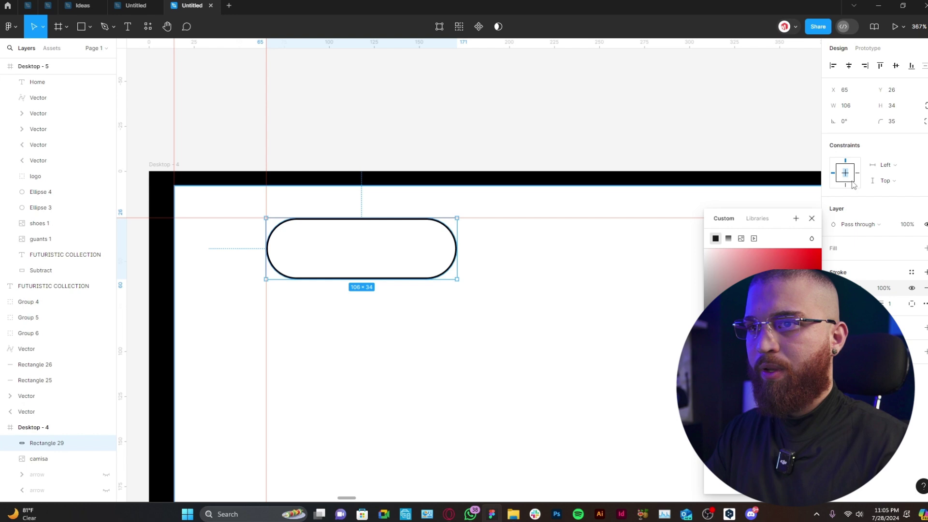
{"action": "left_click", "coordinate": [523, 138]}
{"action": "scroll", "coordinate": [358, 143], "scroll_direction": "down", "scroll_amount": 5}
- Add the text HOME inside the pill-shaped outline
{"action": "scroll", "coordinate": [358, 143], "scroll_direction": "up", "scroll_amount": 10}
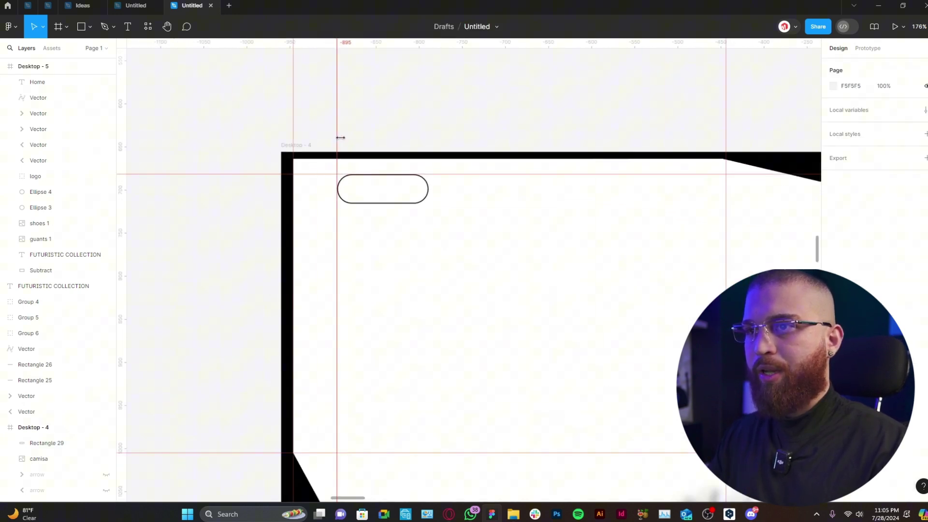
{"action": "key", "text": "t"}
{"action": "left_click", "coordinate": [305, 252]}
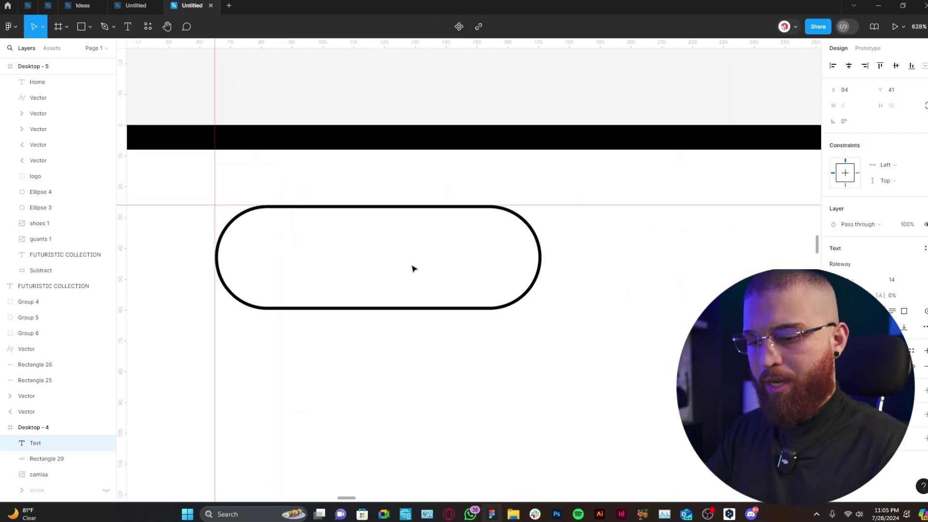
{"action": "type", "text": "HOME"}
{"action": "key", "text": "Escape"}
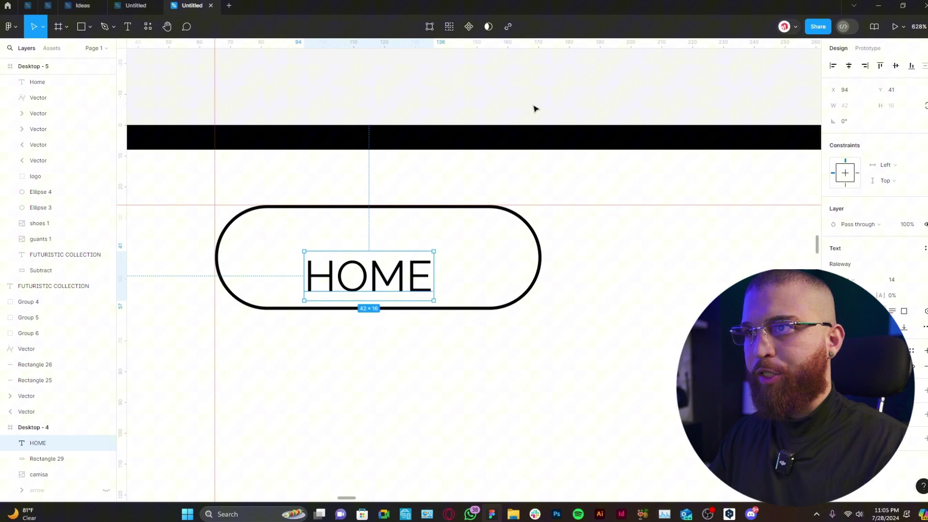
- Centre the HOME text in the pill outline and combine the two with auto layout
{"action": "left_click_drag", "start_coordinate": [406, 271], "coordinate": [423, 254]}
{"action": "left_click", "coordinate": [509, 255], "text": "shift"}
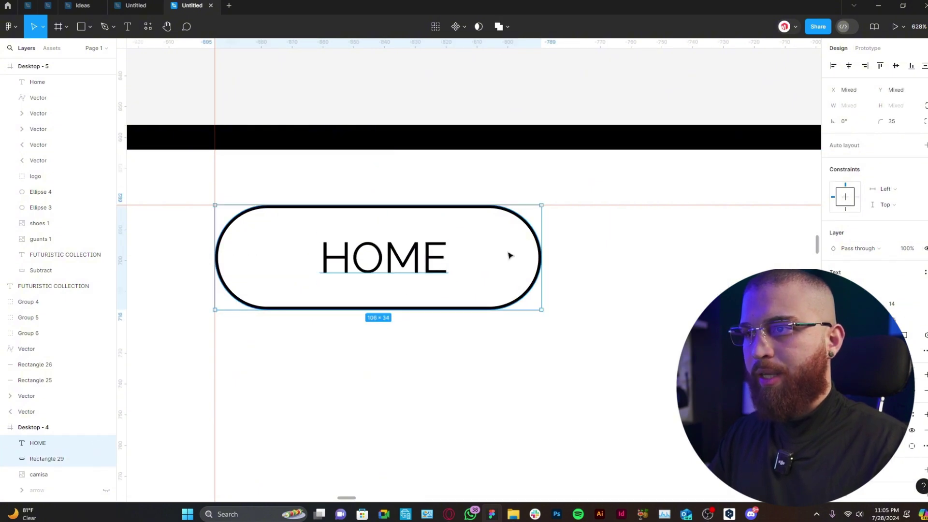
{"action": "right_click", "coordinate": [509, 255]}
{"action": "left_click", "coordinate": [559, 354]}
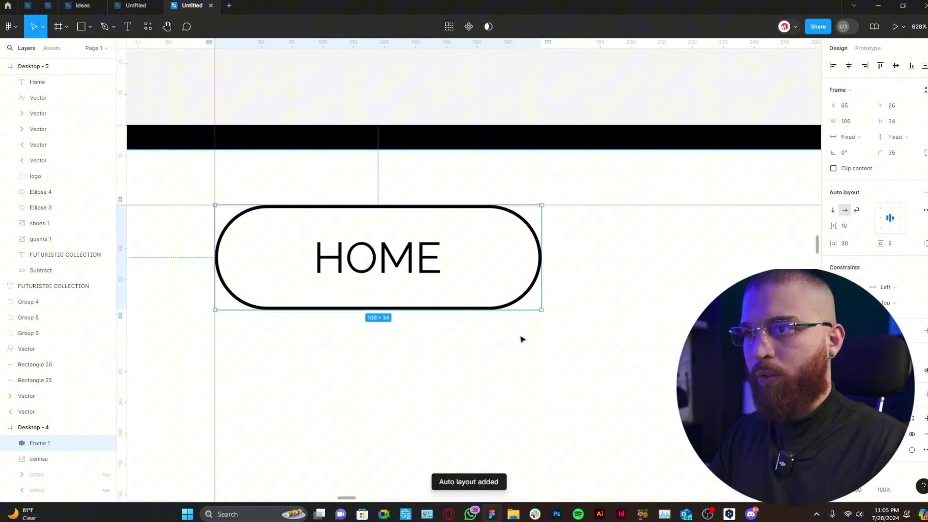
{"action": "scroll", "coordinate": [522, 338], "scroll_direction": "down", "scroll_amount": 5}
{"action": "scroll", "coordinate": [481, 243], "scroll_direction": "up", "scroll_amount": 3}
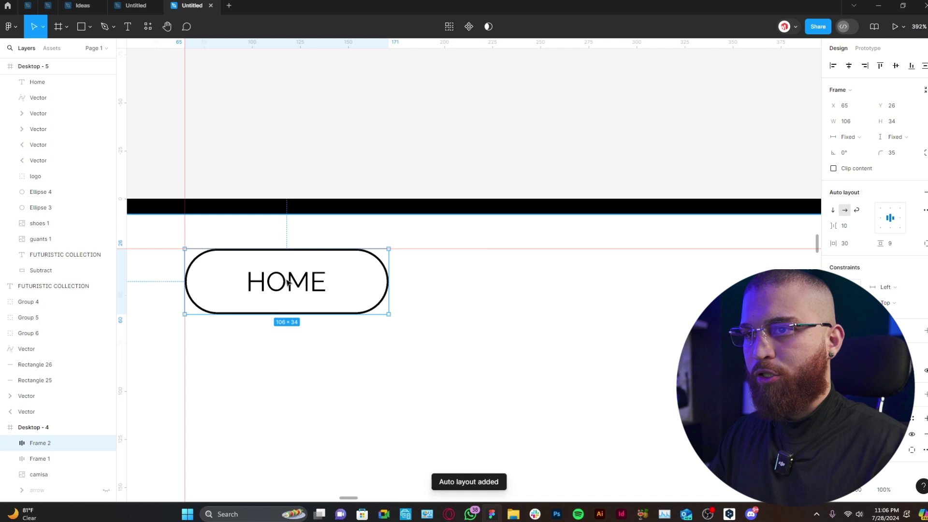
- Duplicate the HOME pill button to its right and change the copy's text to ABOUT
{"action": "left_click_drag", "start_coordinate": [287, 290], "coordinate": [515, 288]}
{"action": "double_click", "coordinate": [514, 288]}
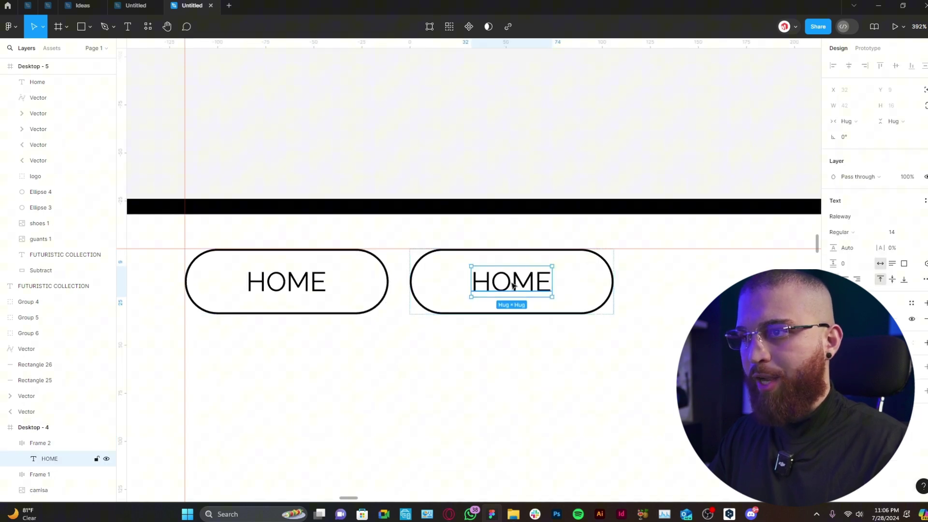
{"action": "type", "text": "ABOUT"}
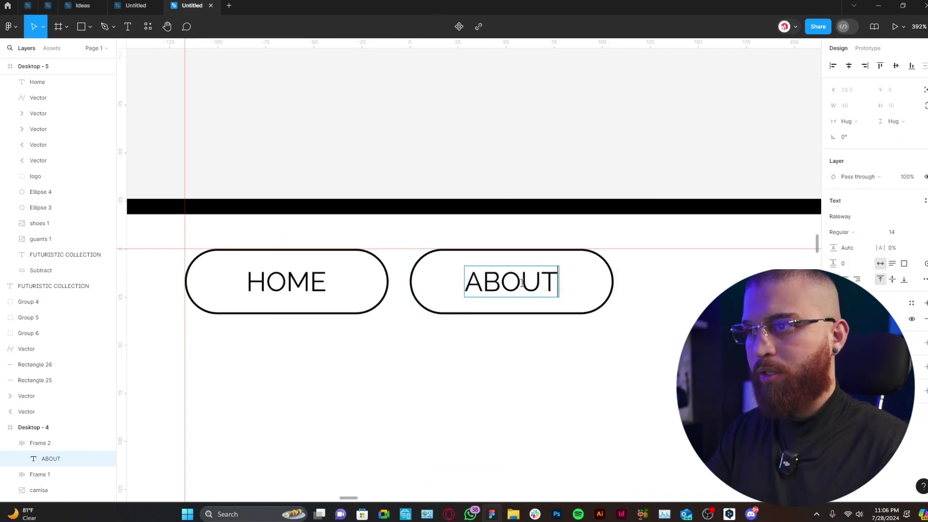
{"action": "key", "text": "Escape"}
{"action": "scroll", "coordinate": [402, 236], "scroll_direction": "down", "scroll_amount": 1}
{"action": "scroll", "coordinate": [387, 232], "scroll_direction": "down", "scroll_amount": 3}
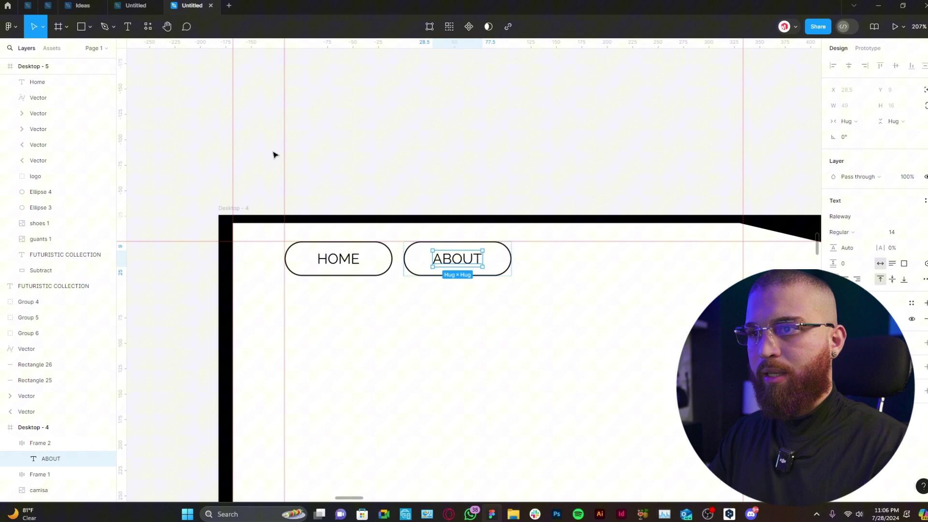
- Duplicate the PUMA logo from the Logo board and place the copy just above the landing page's top notch
{"action": "scroll", "coordinate": [300, 126], "scroll_direction": "down", "scroll_amount": 3}
{"action": "left_click", "coordinate": [445, 189]}
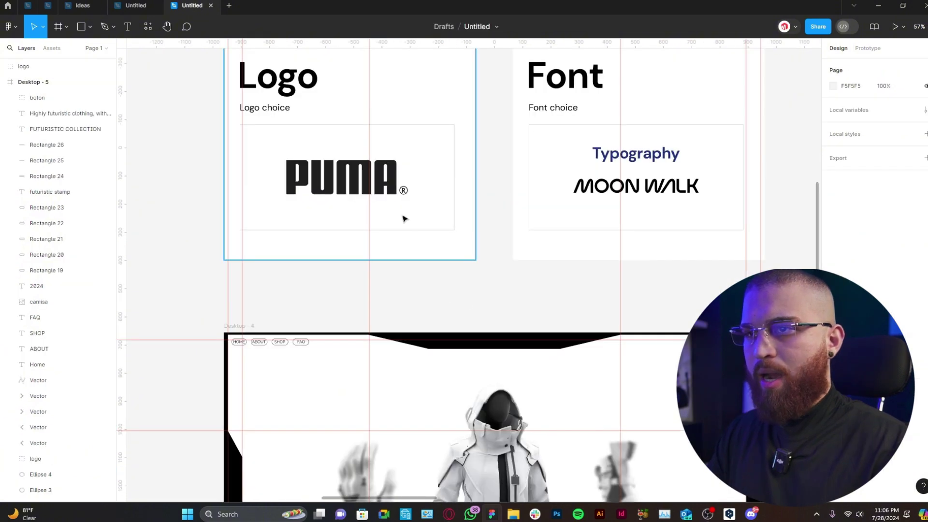
{"action": "left_click", "coordinate": [387, 184]}
{"action": "left_click_drag", "start_coordinate": [386, 183], "coordinate": [465, 279]}
{"action": "left_click_drag", "start_coordinate": [500, 319], "coordinate": [525, 335]}
- Set the copied PUMA logo's fill to white, FFFFFF
{"action": "scroll", "coordinate": [525, 336], "scroll_direction": "up", "scroll_amount": 3}
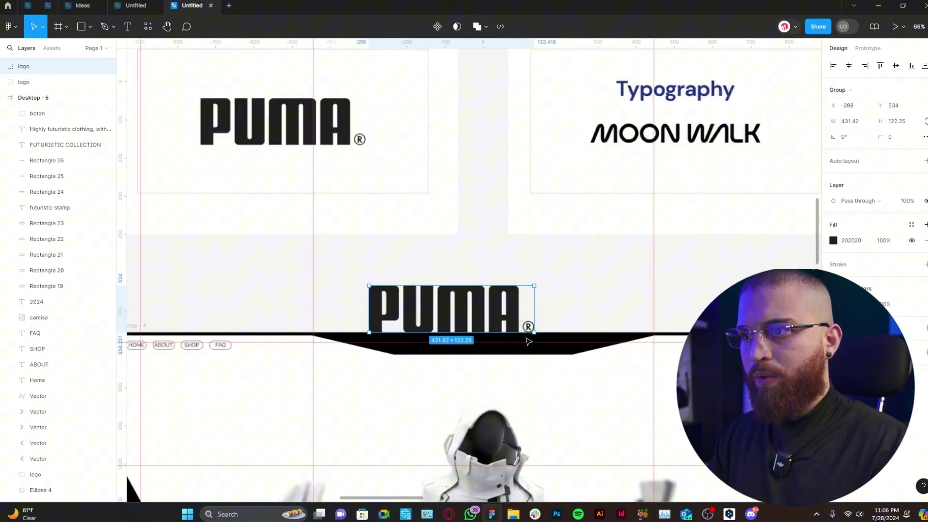
{"action": "left_click", "coordinate": [833, 240]}
{"action": "left_click_drag", "start_coordinate": [711, 290], "coordinate": [565, 209]}
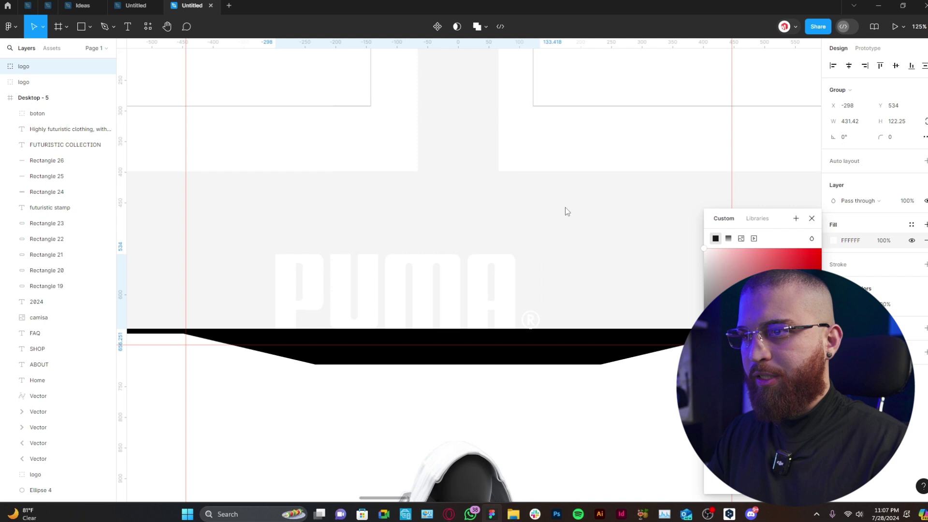
- Move the white PUMA logo into the black top notch, scale it down to fit and centre it horizontally on the page
{"action": "left_click_drag", "start_coordinate": [516, 325], "coordinate": [588, 390]}
{"action": "scroll", "coordinate": [555, 383], "scroll_direction": "up", "scroll_amount": 3}
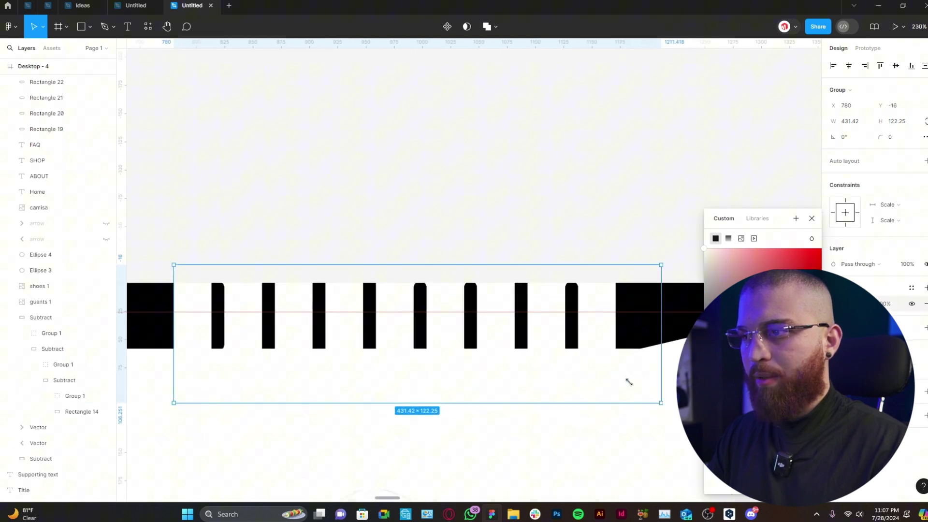
{"action": "left_click_drag", "start_coordinate": [661, 403], "coordinate": [440, 294]}
{"action": "scroll", "coordinate": [468, 338], "scroll_direction": "up", "scroll_amount": 3}
{"action": "scroll", "coordinate": [468, 338], "scroll_direction": "up", "scroll_amount": 1}
{"action": "left_click", "coordinate": [849, 66]}
{"action": "left_click", "coordinate": [590, 209]}
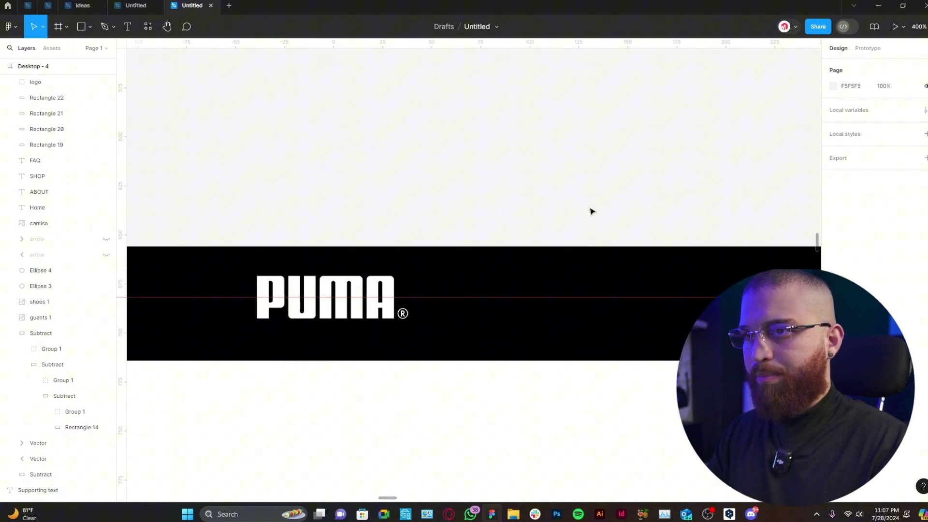
- Move the four-square menu icon into the page's upper right corner, snapped to the guides at X 1829, Y 26
{"action": "scroll", "coordinate": [590, 209], "scroll_direction": "down", "scroll_amount": 10}
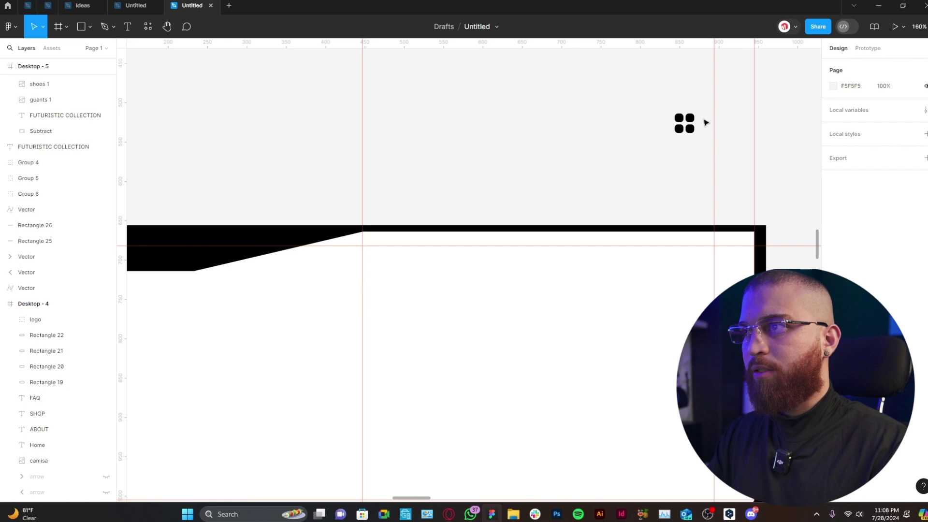
{"action": "left_click_drag", "start_coordinate": [686, 126], "coordinate": [707, 259]}
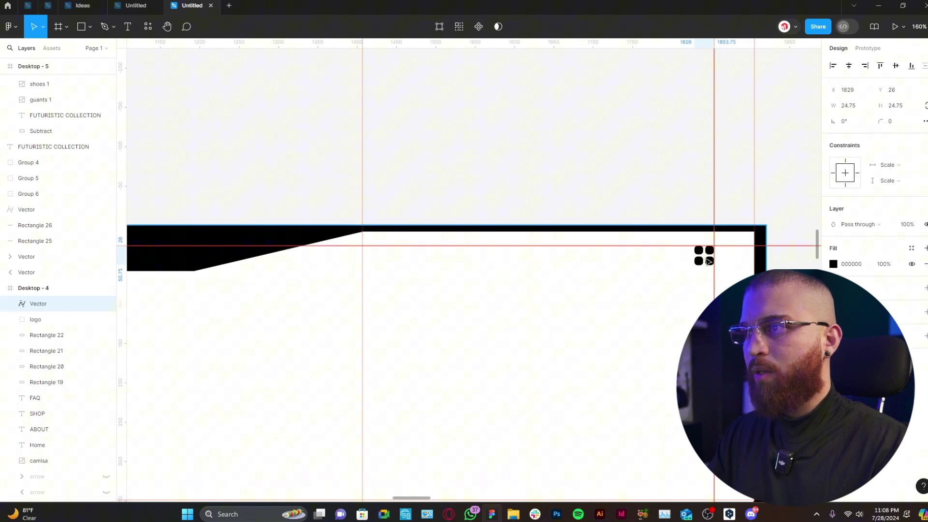
- Move the FUTURISTIC COLLECTION heading and order-now group onto the lower part of the landing page, at X 110, Y 842
{"action": "scroll", "coordinate": [783, 199], "scroll_direction": "down", "scroll_amount": 3}
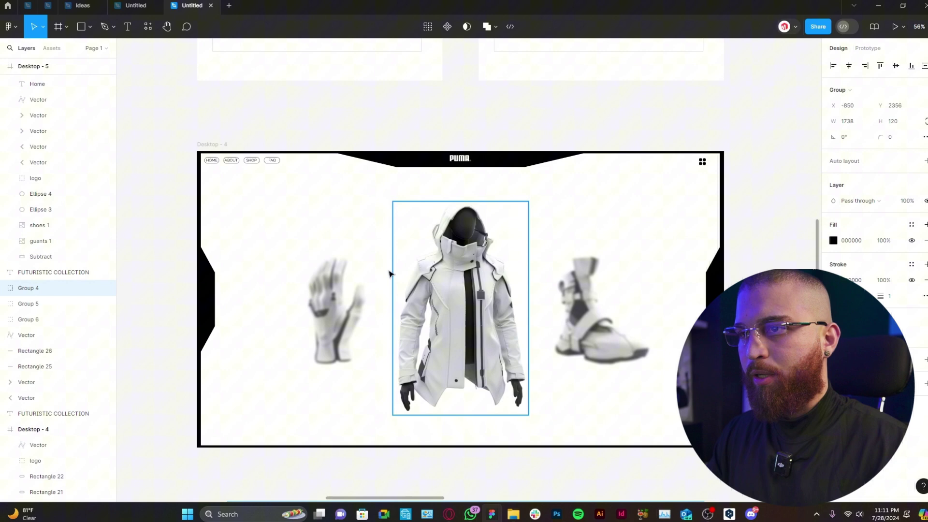
{"action": "scroll", "coordinate": [259, 272], "scroll_direction": "down", "scroll_amount": 2}
{"action": "scroll", "coordinate": [504, 271], "scroll_direction": "down", "scroll_amount": 5}
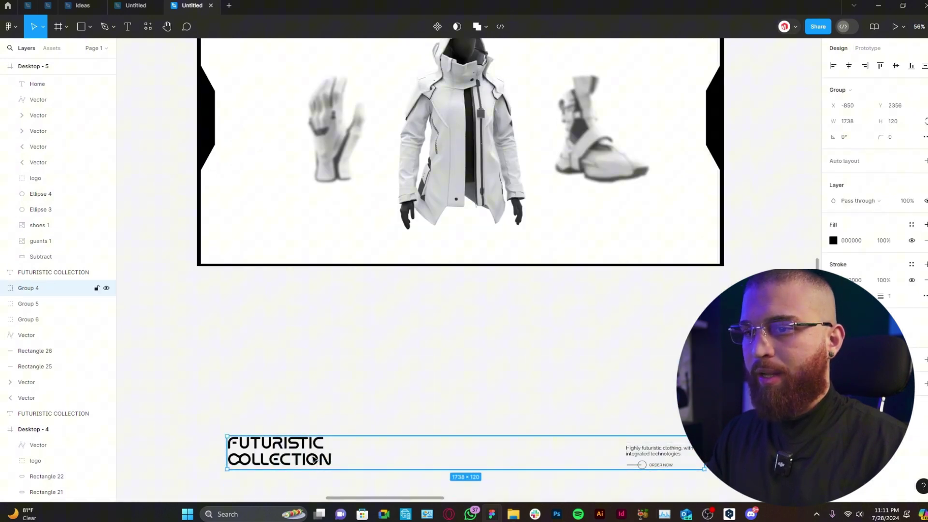
{"action": "left_click_drag", "start_coordinate": [318, 468], "coordinate": [345, 224]}
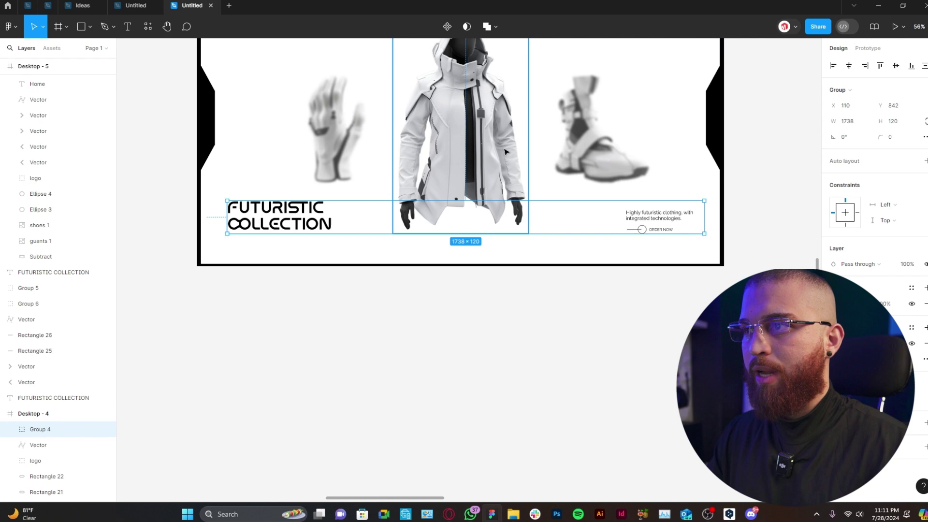
- Move the FUTURISTIC STAMP group onto the landing page along its bottom edge, at X 33, Y 1028
{"action": "scroll", "coordinate": [669, 232], "scroll_direction": "up", "scroll_amount": 5}
{"action": "scroll", "coordinate": [635, 367], "scroll_direction": "up", "scroll_amount": 5}
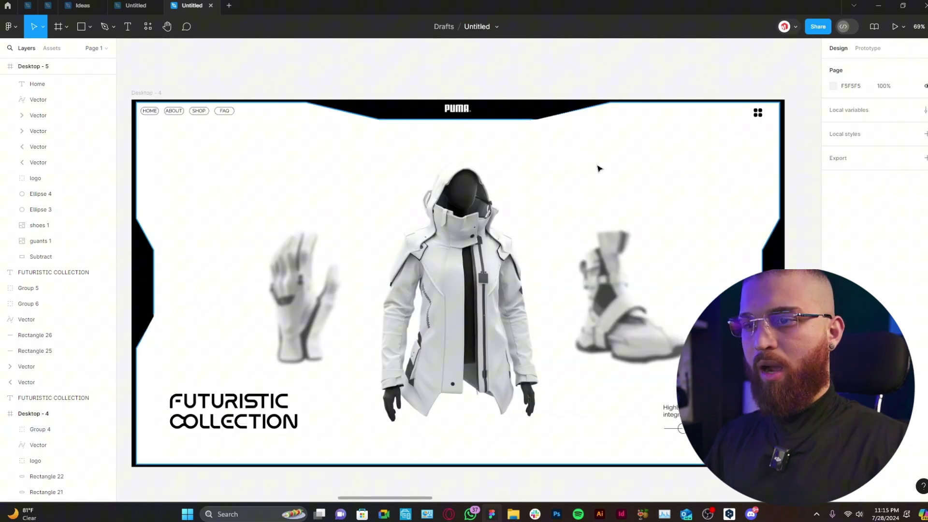
{"action": "scroll", "coordinate": [759, 207], "scroll_direction": "down", "scroll_amount": 2}
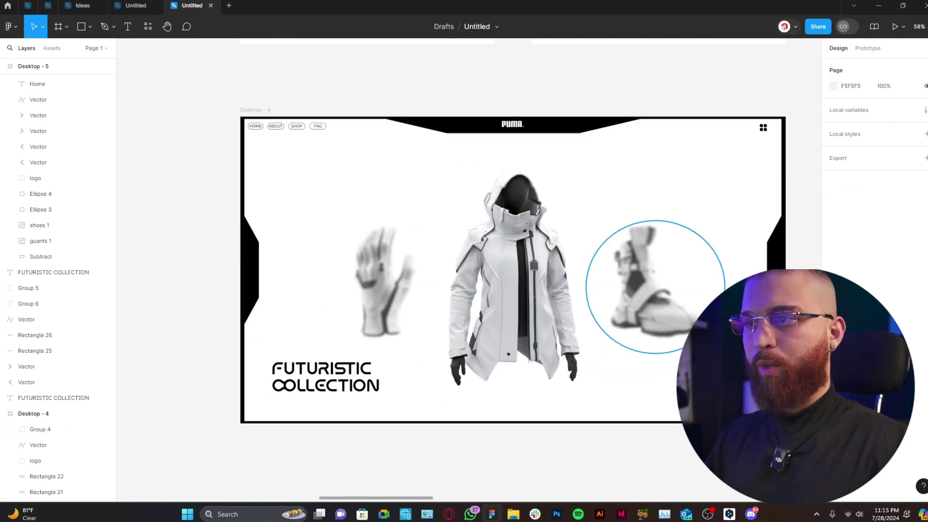
{"action": "scroll", "coordinate": [512, 230], "scroll_direction": "down", "scroll_amount": 3}
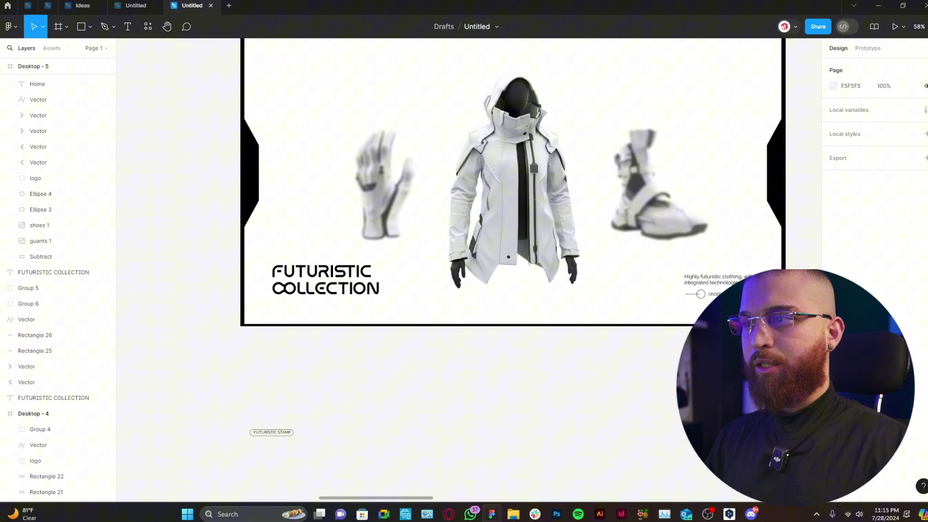
{"action": "left_click_drag", "start_coordinate": [709, 394], "coordinate": [256, 478]}
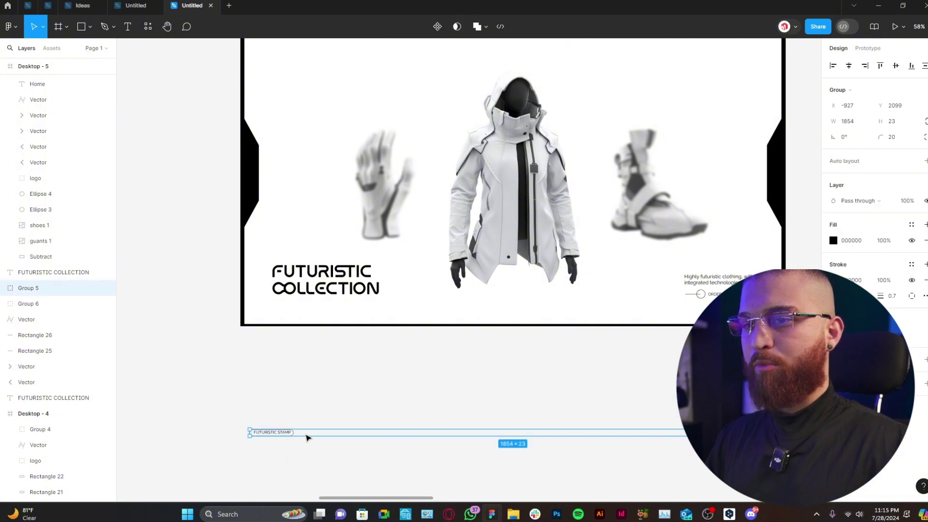
{"action": "left_click_drag", "start_coordinate": [306, 437], "coordinate": [319, 322]}
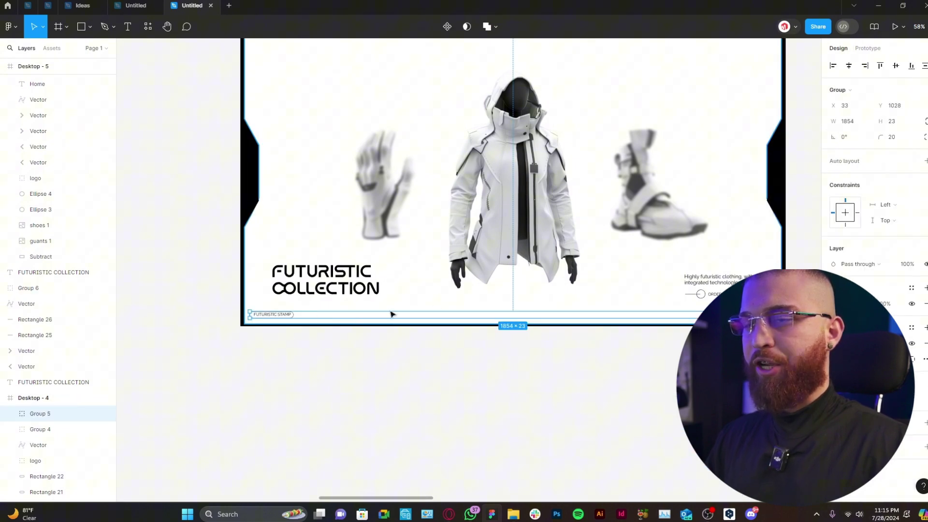
- Paste the white left and right arrows into the Desktop - 4 frame's side notches and deselect them
{"action": "scroll", "coordinate": [524, 305], "scroll_direction": "up", "scroll_amount": 1}
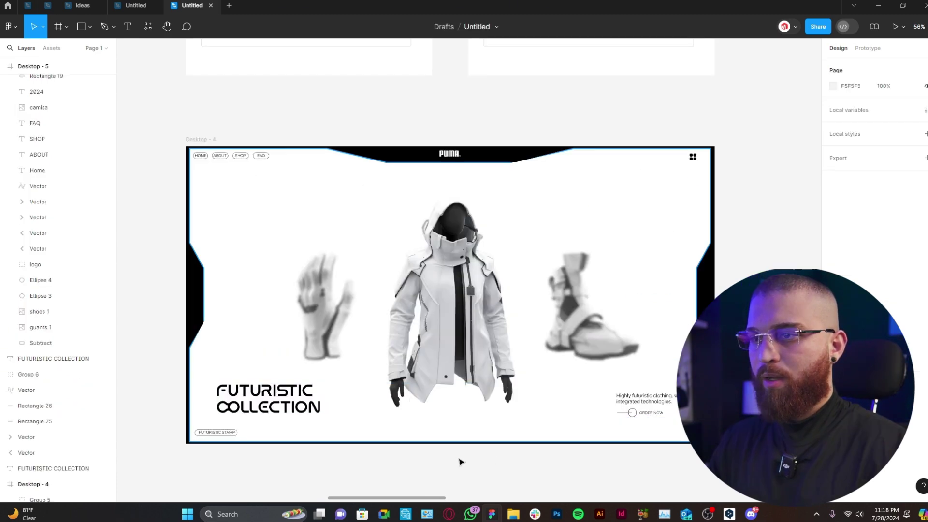
{"action": "scroll", "coordinate": [435, 472], "scroll_direction": "up", "scroll_amount": 1}
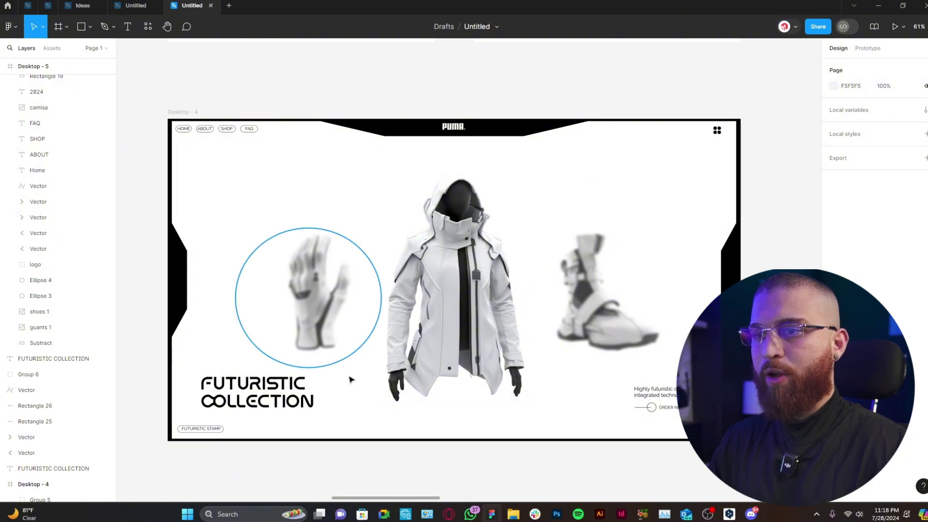
{"action": "scroll", "coordinate": [205, 206], "scroll_direction": "up", "scroll_amount": 3}
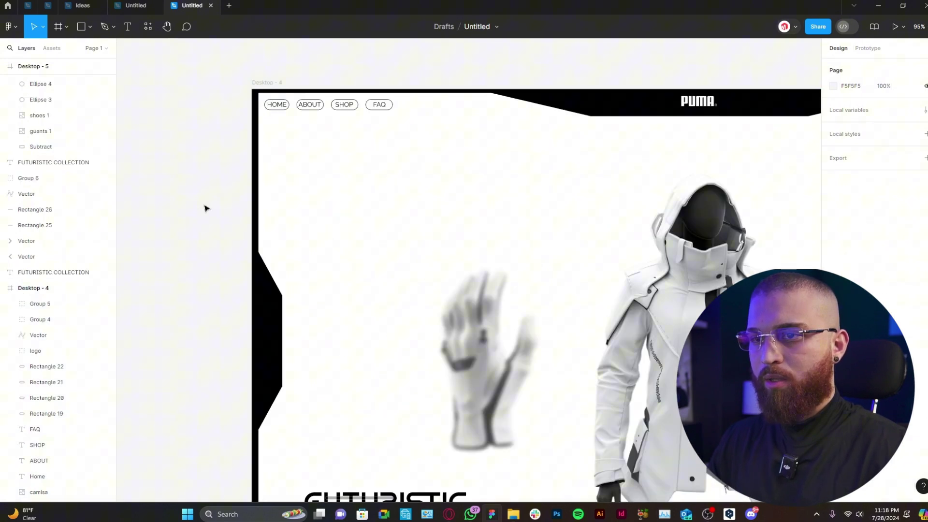
{"action": "left_click", "coordinate": [275, 86]}
{"action": "key", "text": "ctrl+v"}
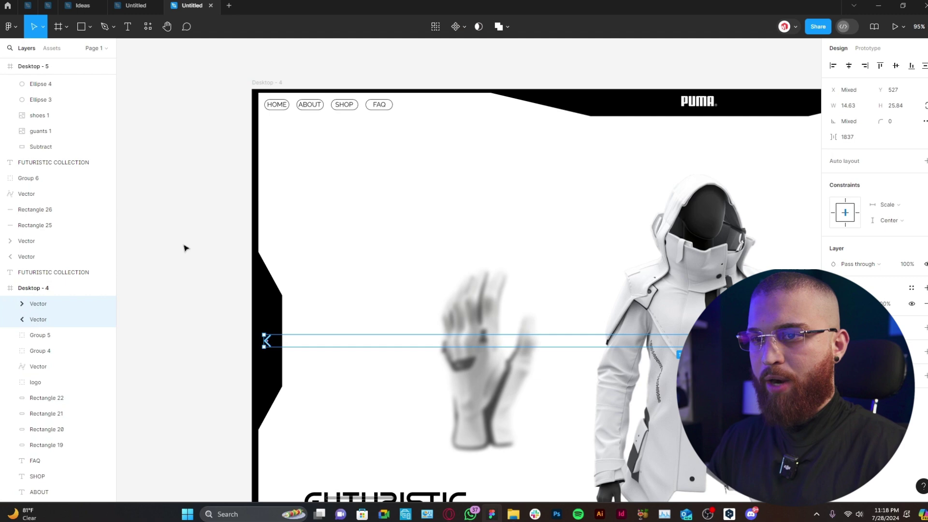
{"action": "left_click", "coordinate": [166, 242]}
{"action": "scroll", "coordinate": [139, 213], "scroll_direction": "down", "scroll_amount": 3}
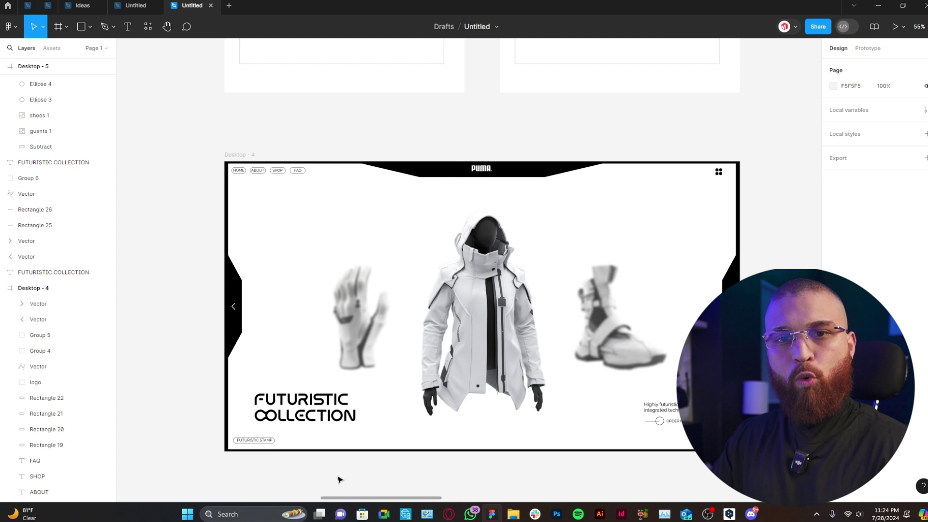
{"action": "scroll", "coordinate": [495, 479], "scroll_direction": "up", "scroll_amount": 2}
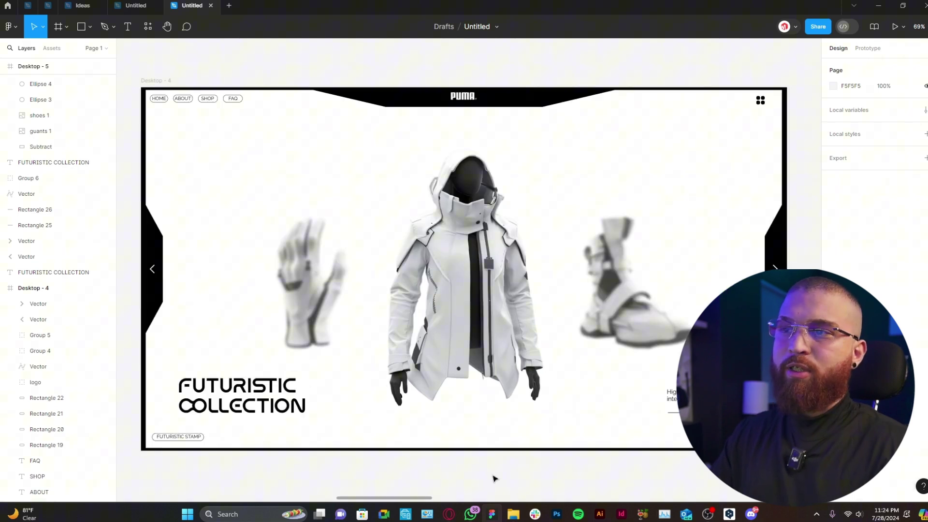